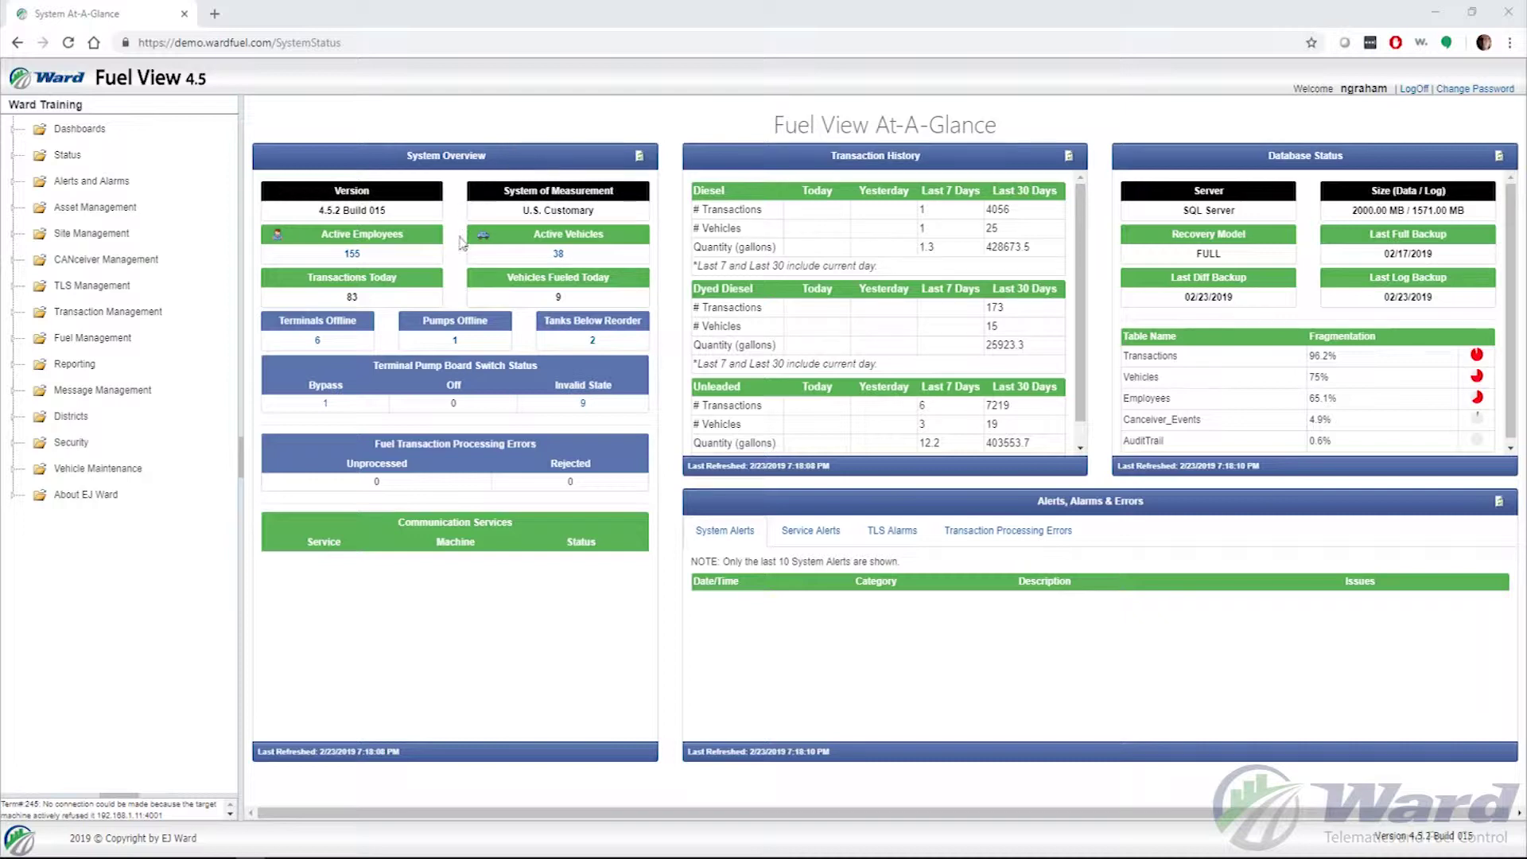
Step: Show the offline pumps list and open the Test Department pump's edit window
click(455, 342)
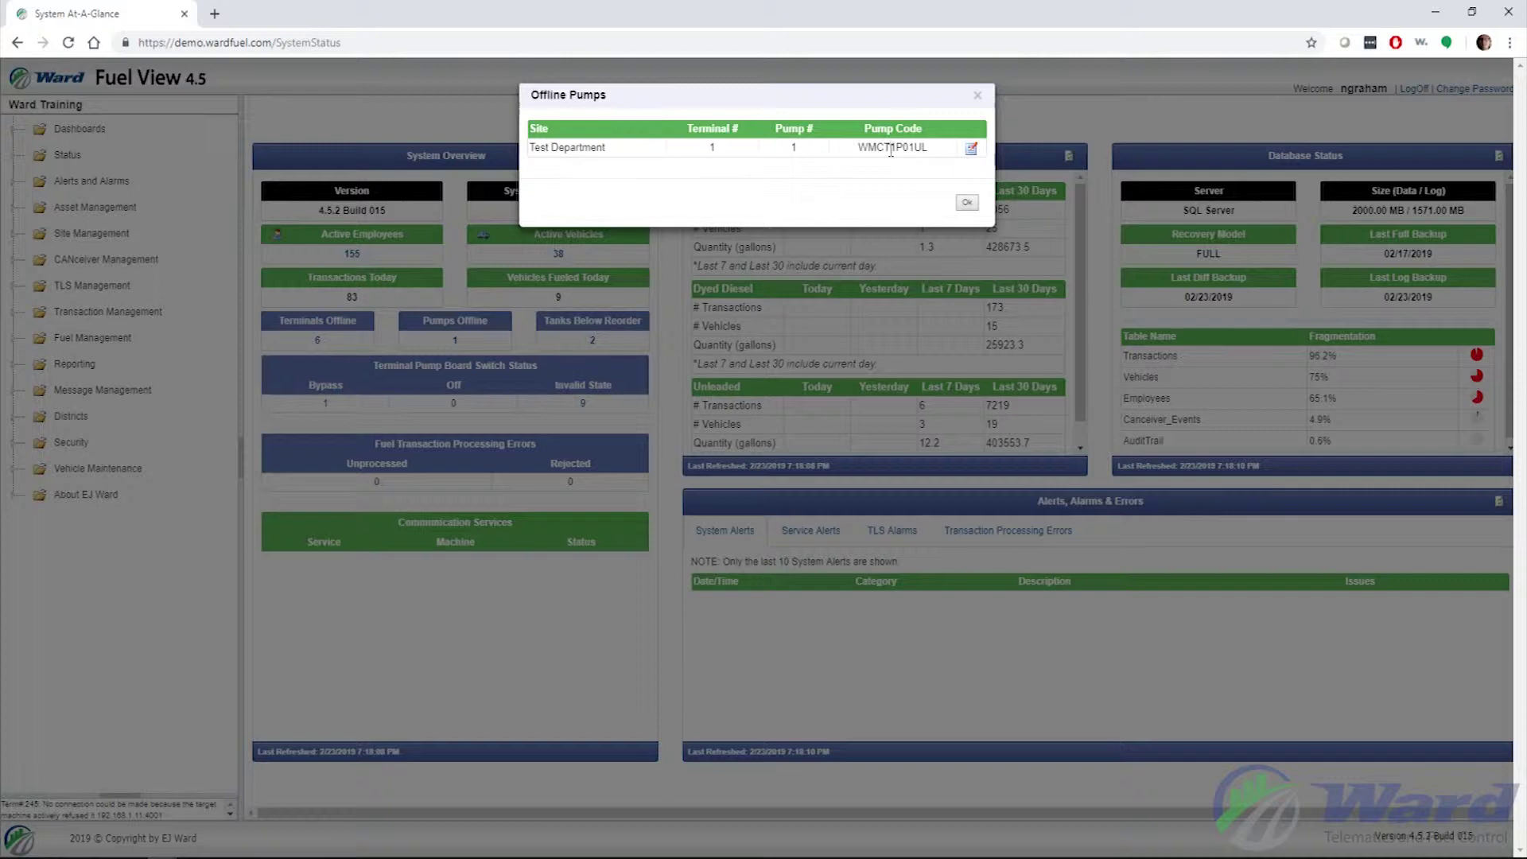
click(973, 151)
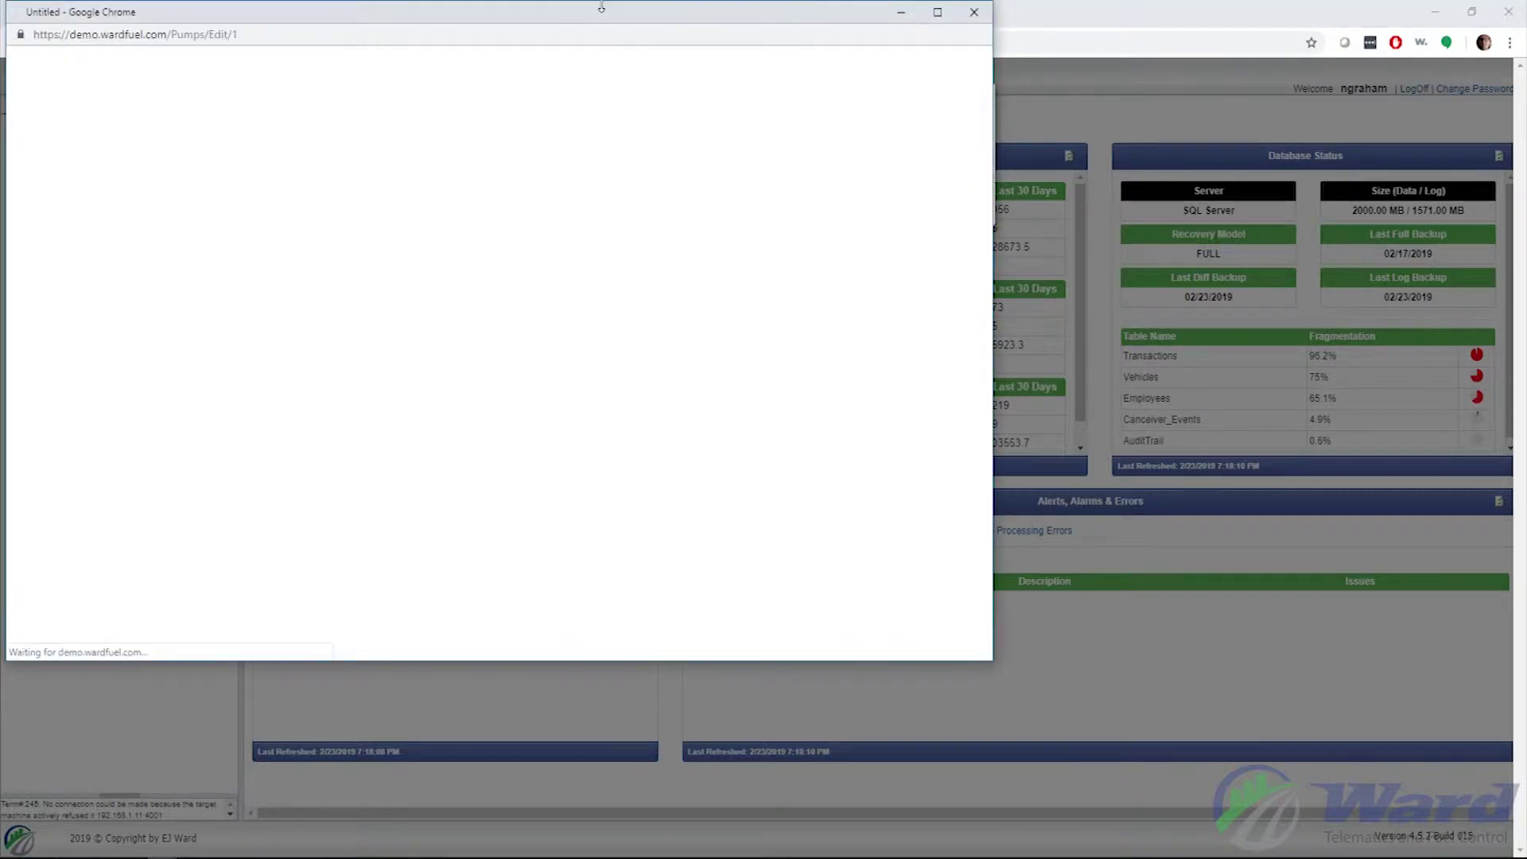
Step: Close the Test Department pump record without changes, then close the offline pumps list
drag(703, 19, 940, 75)
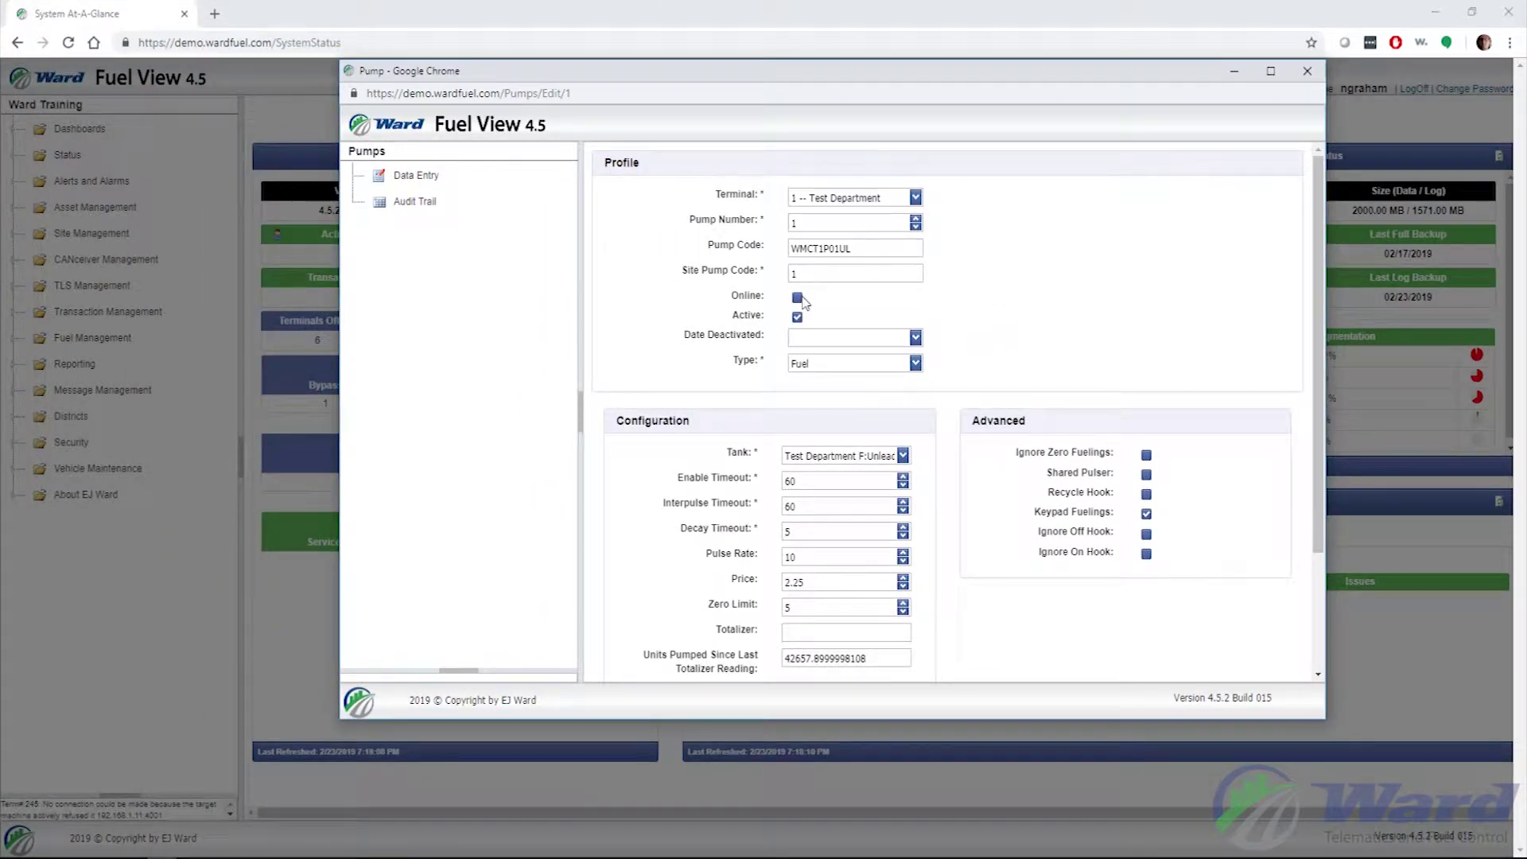
scroll(1041, 323, down, 1)
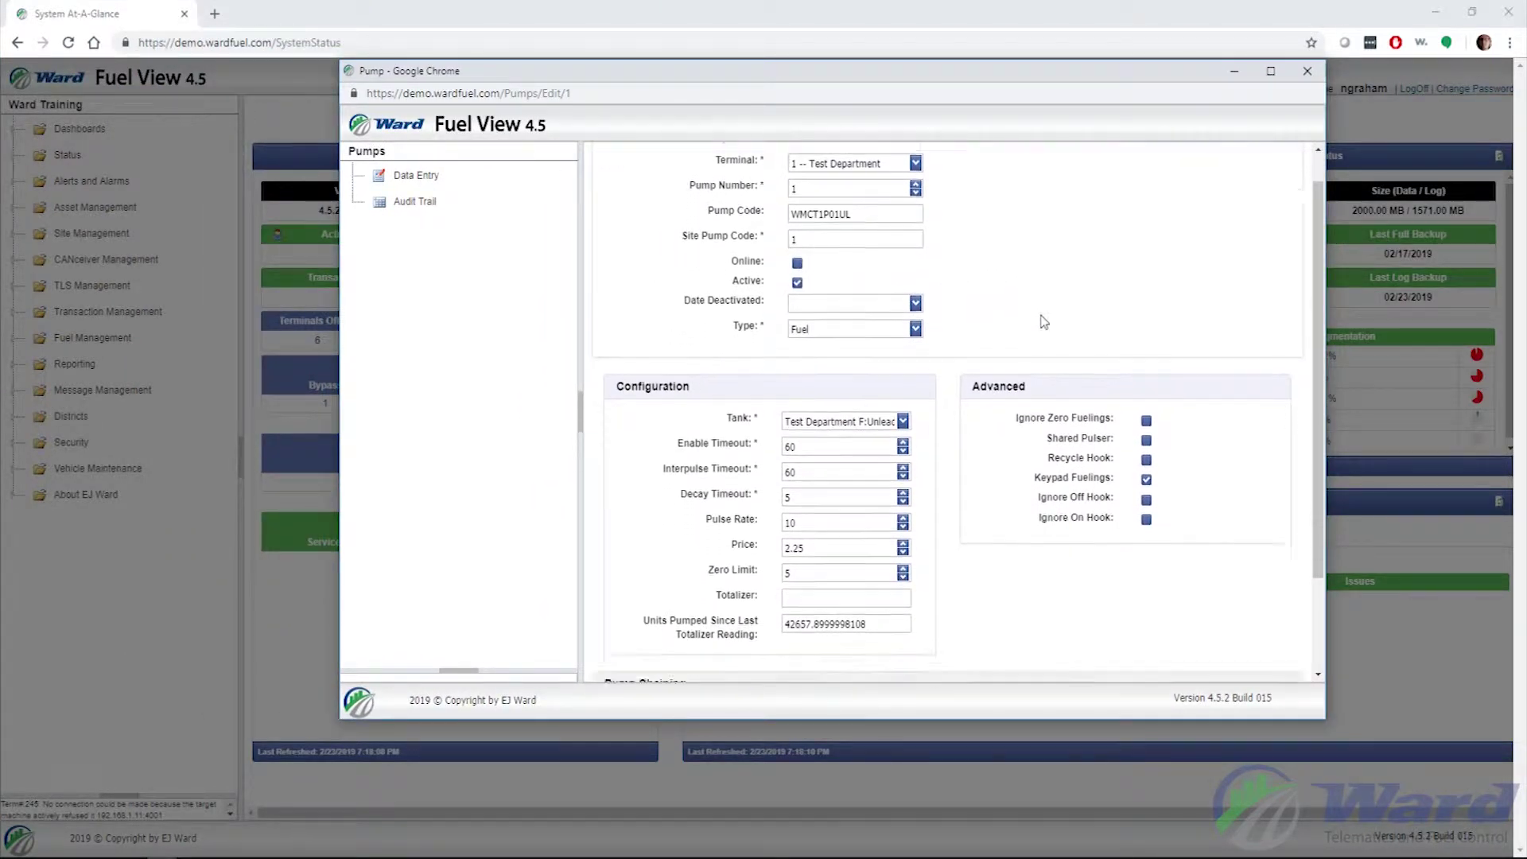
scroll(1041, 323, down, 2)
scroll(1079, 390, up, 3)
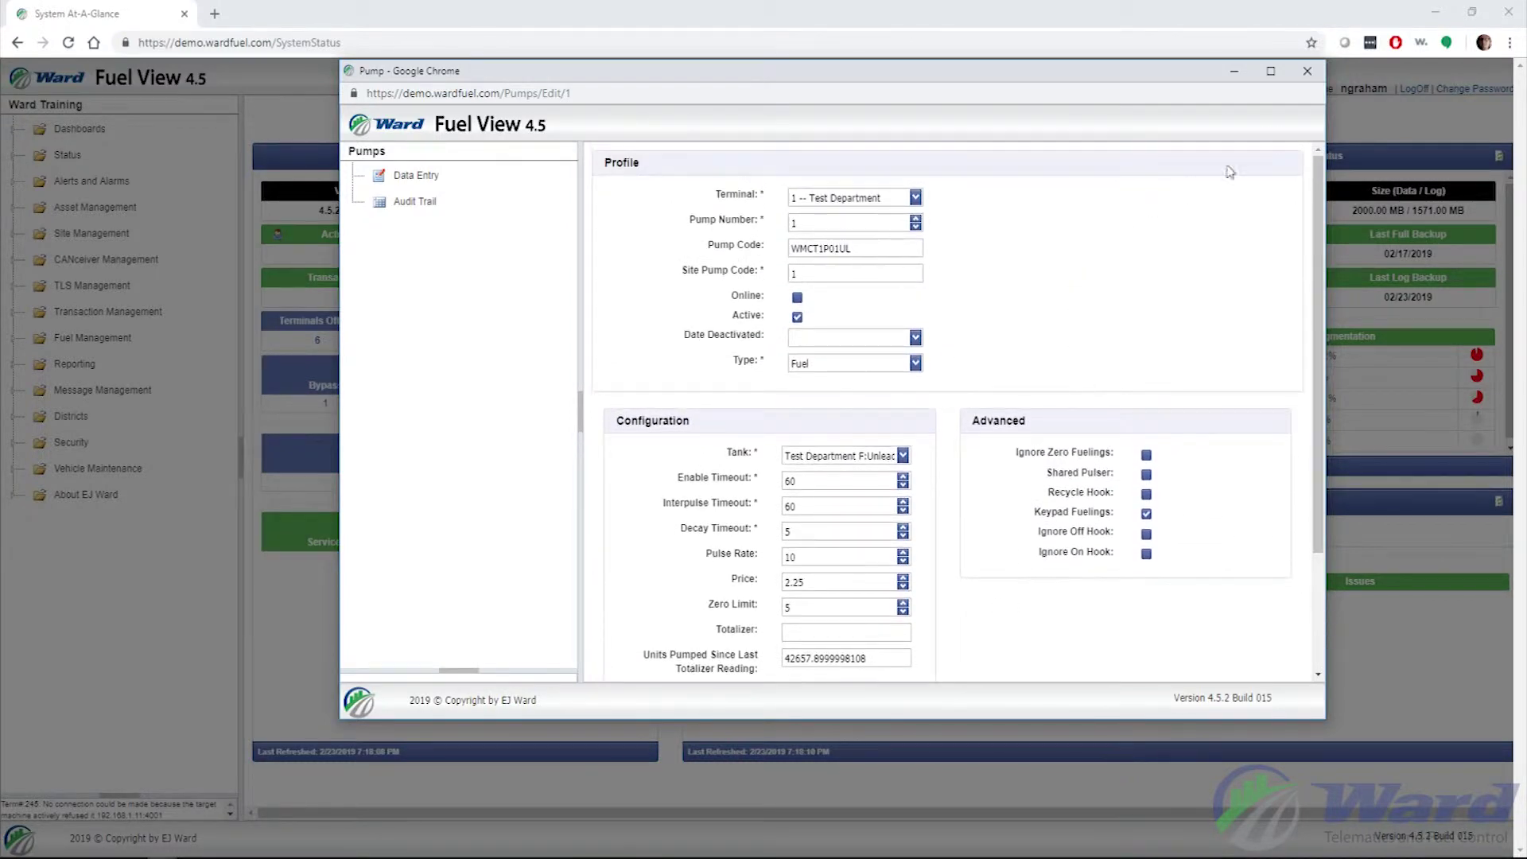
click(1307, 76)
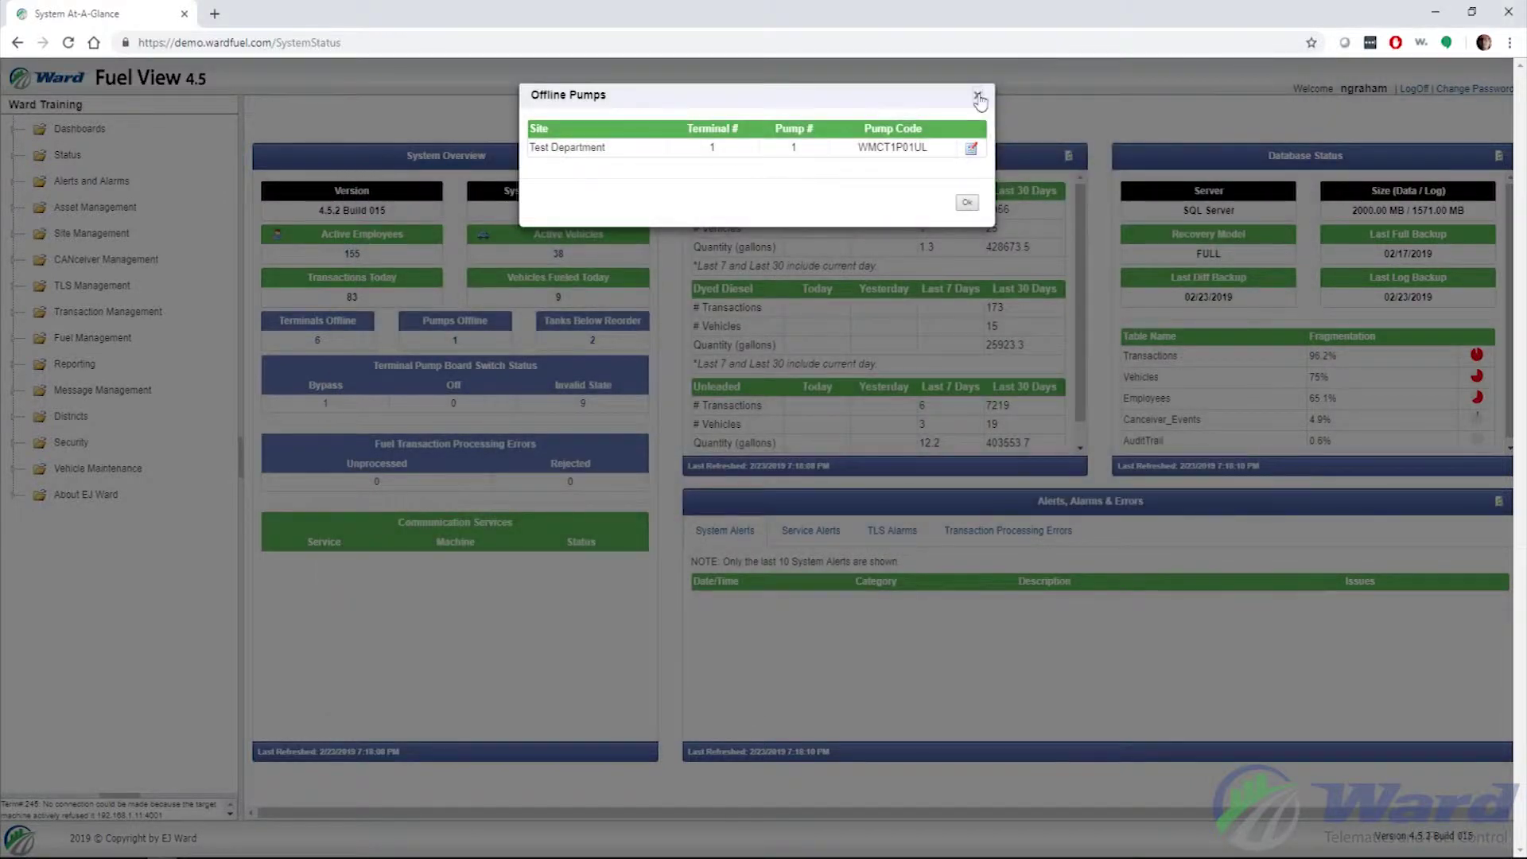
click(986, 100)
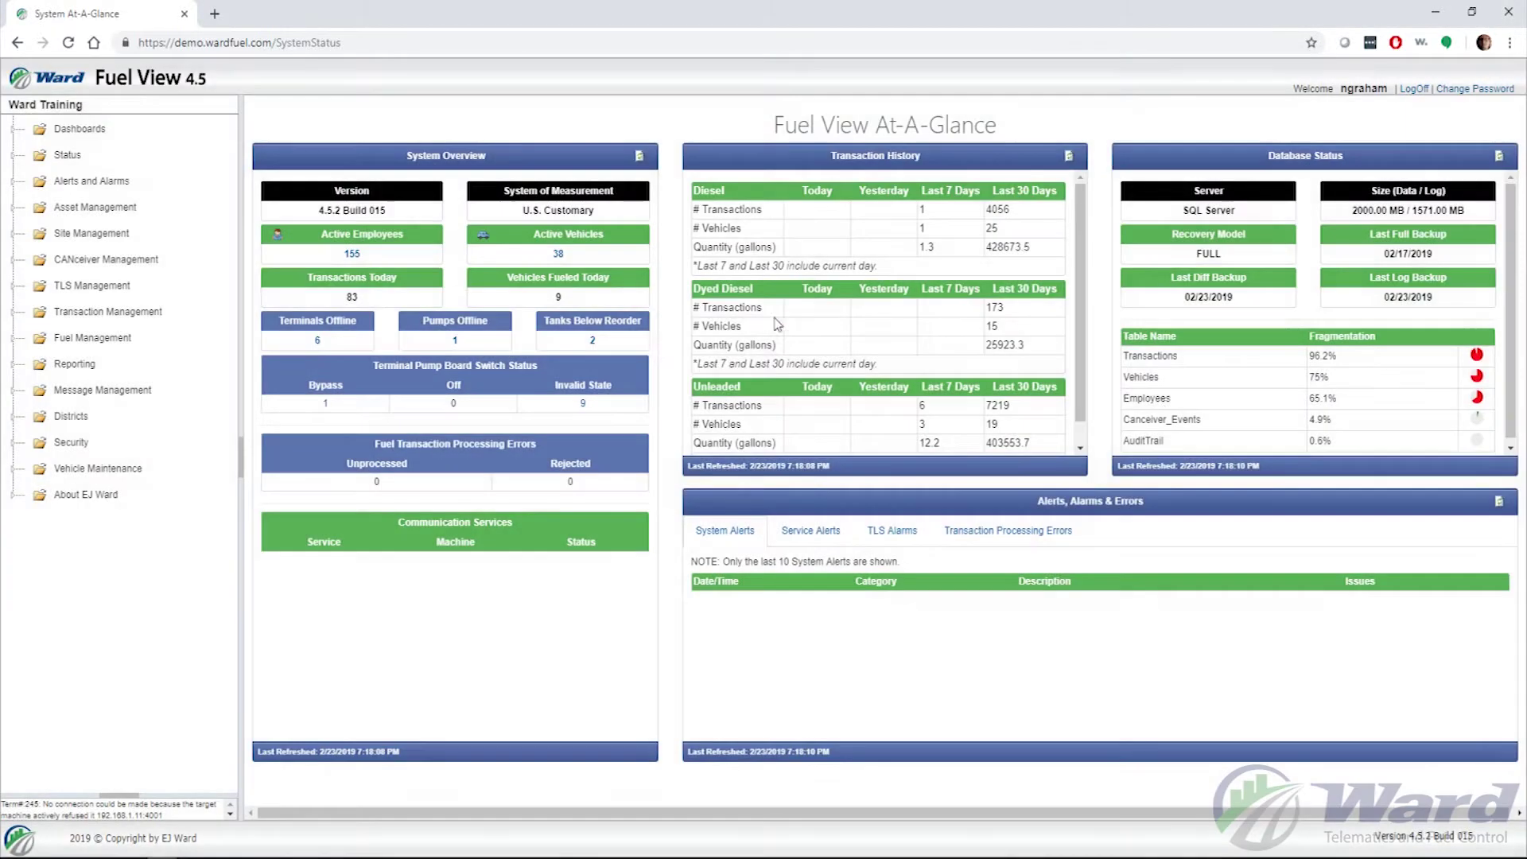
Step: Open Site Management's Pumps list and filter it to pump number 1
click(101, 241)
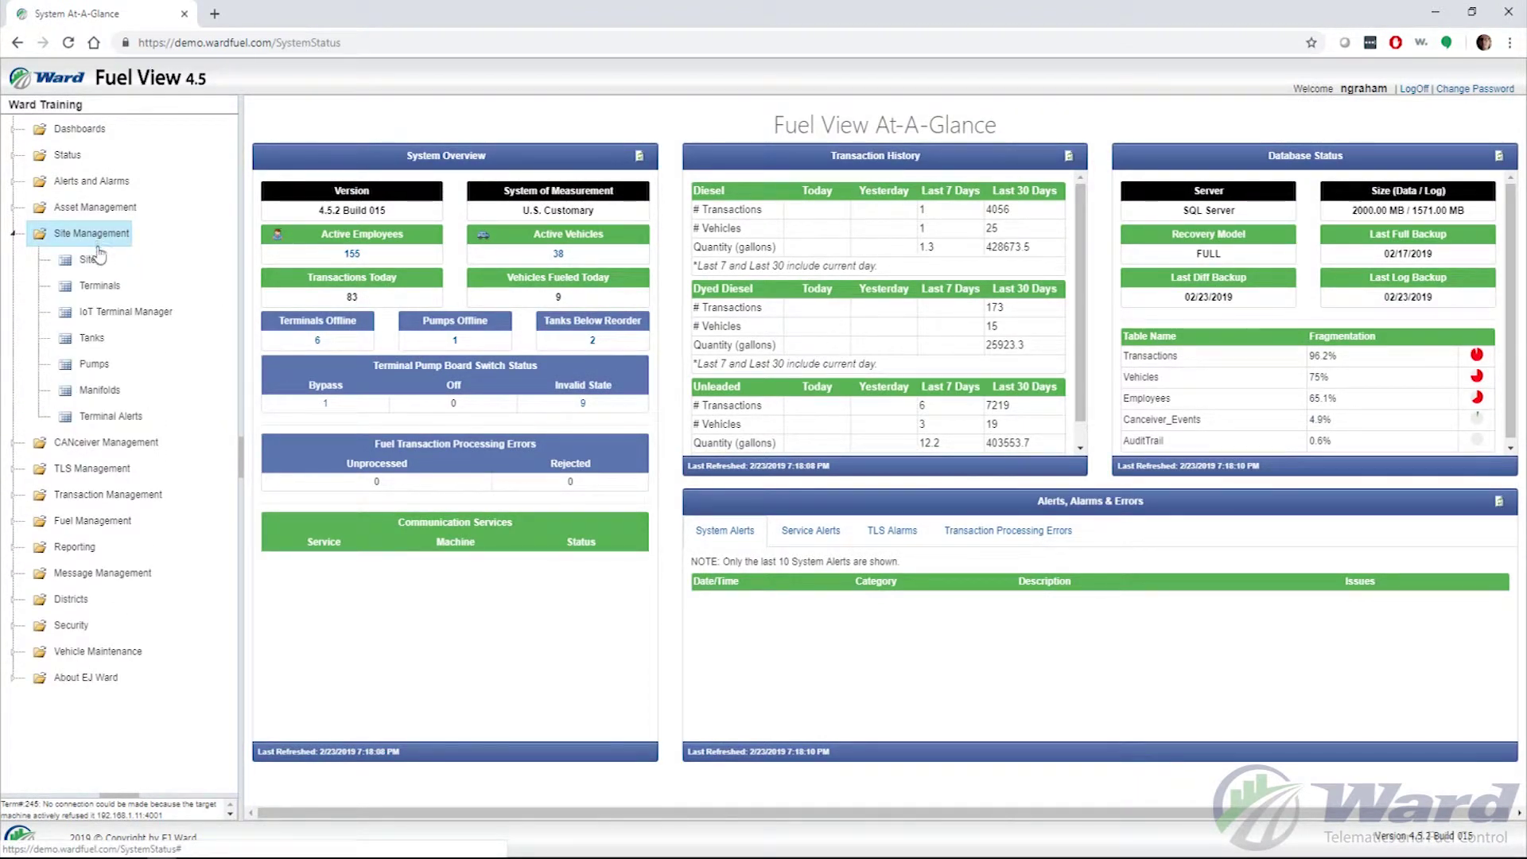
click(95, 365)
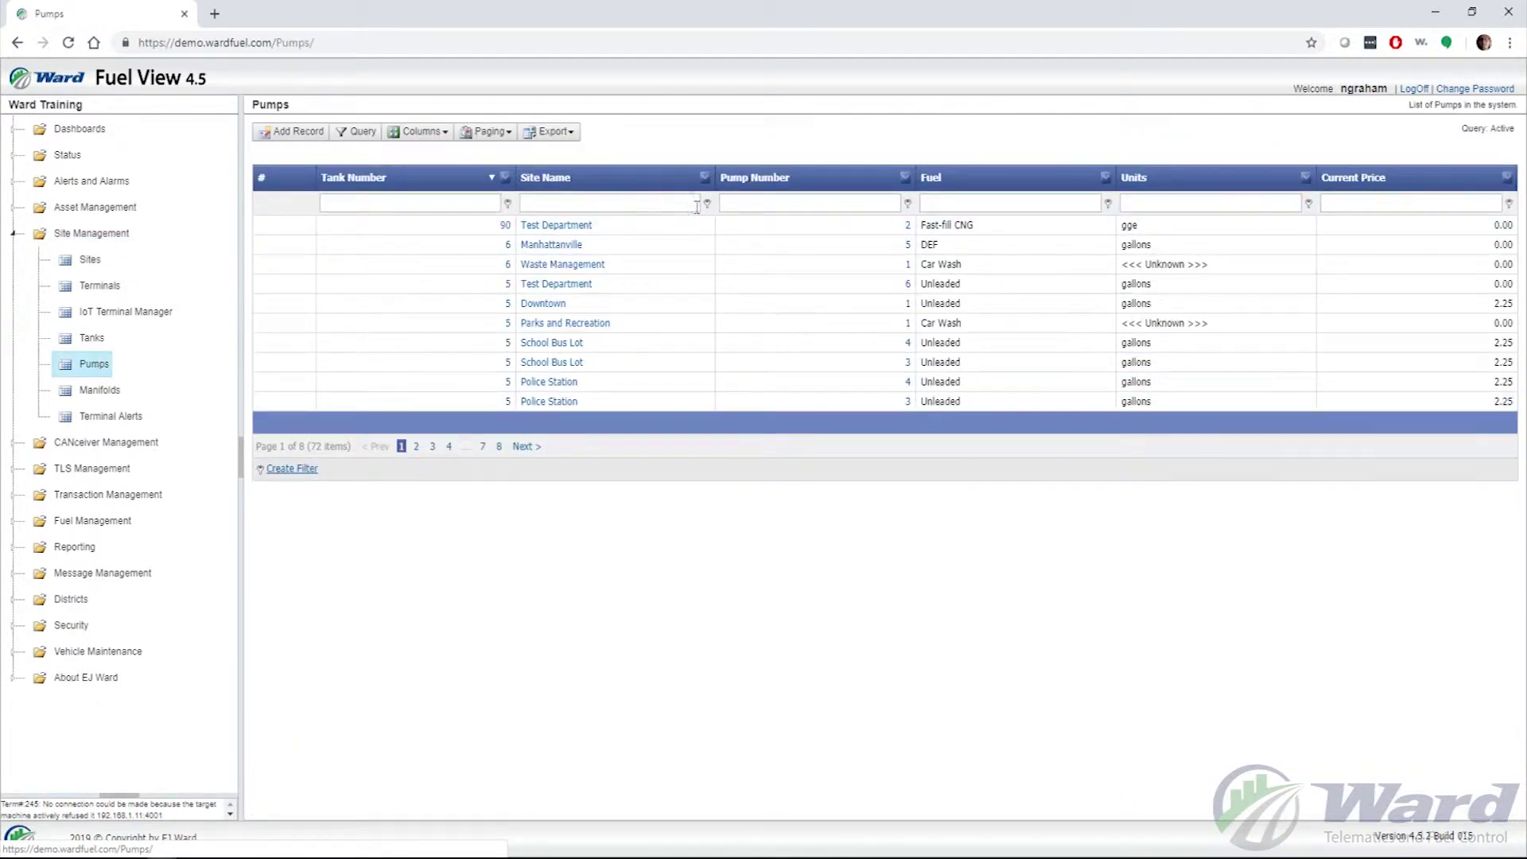
click(793, 206)
text(1)
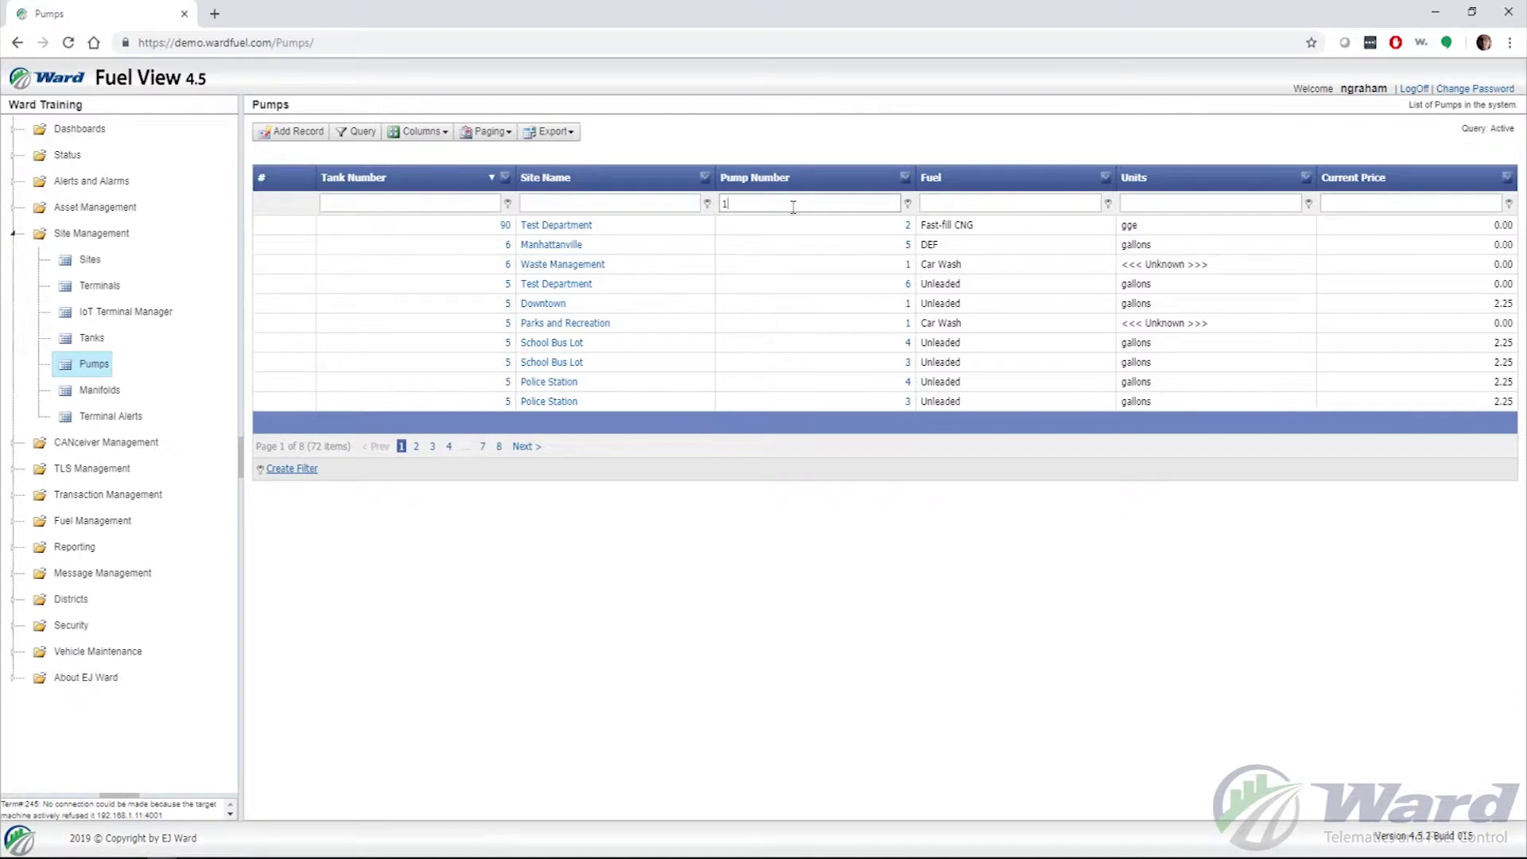
click(566, 206)
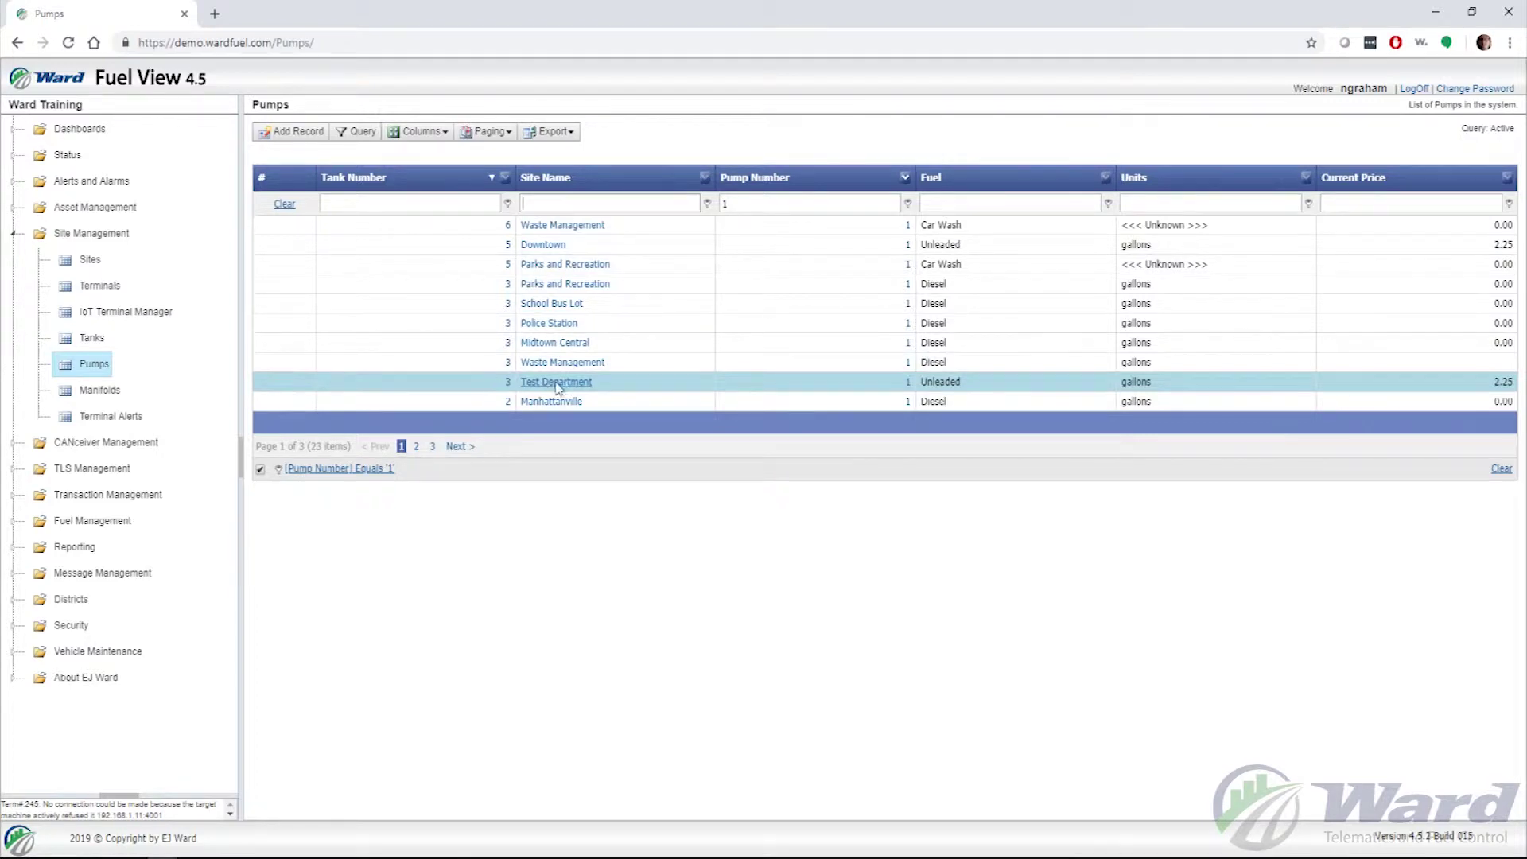
Step: Open the Test Department pump 1 record, mark it Online, and save it
double_click(910, 390)
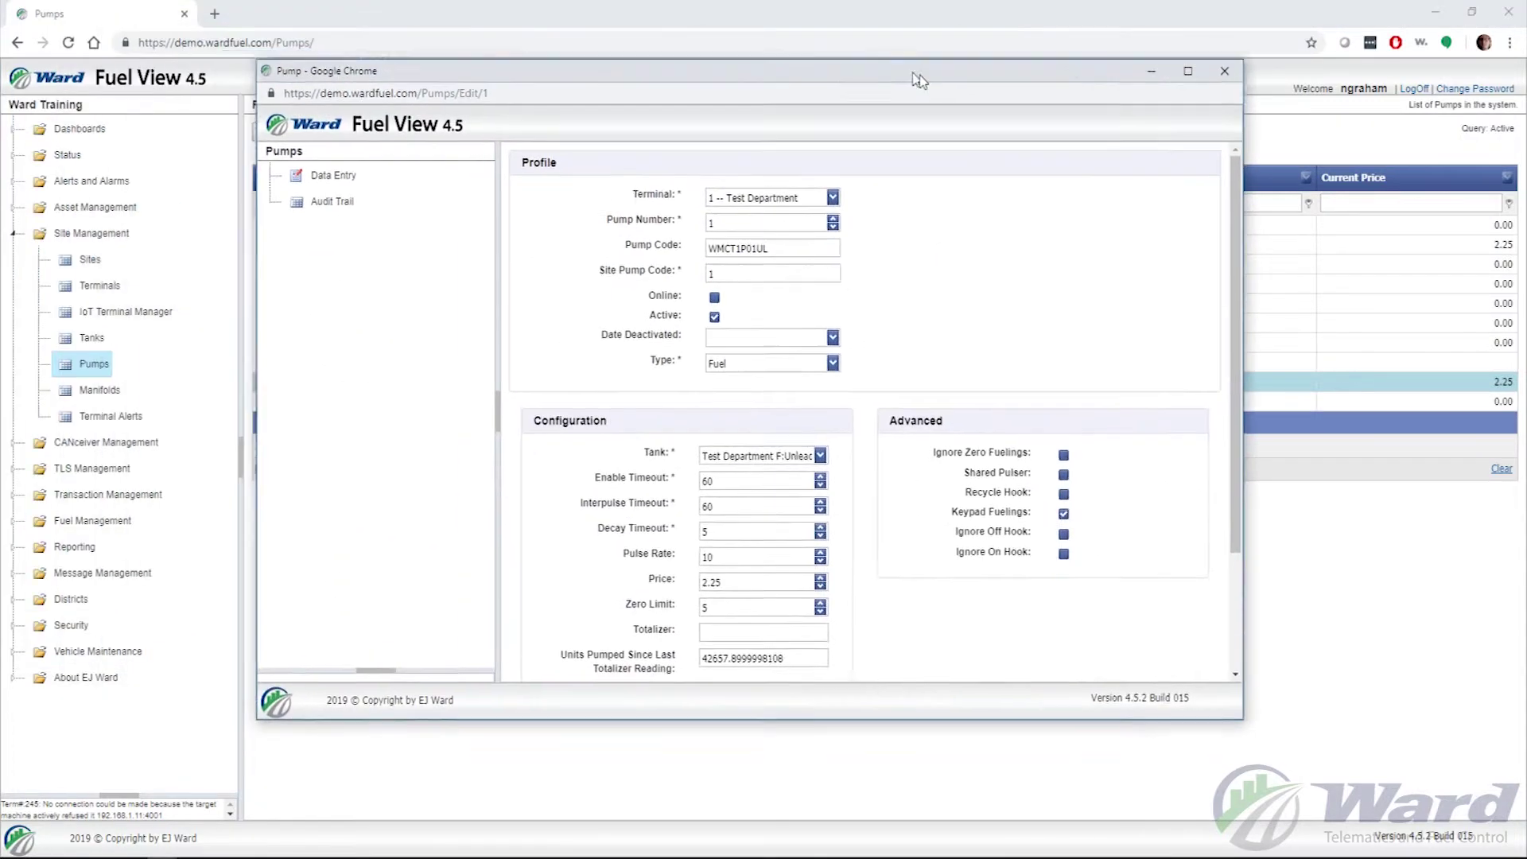
drag(663, 15, 980, 86)
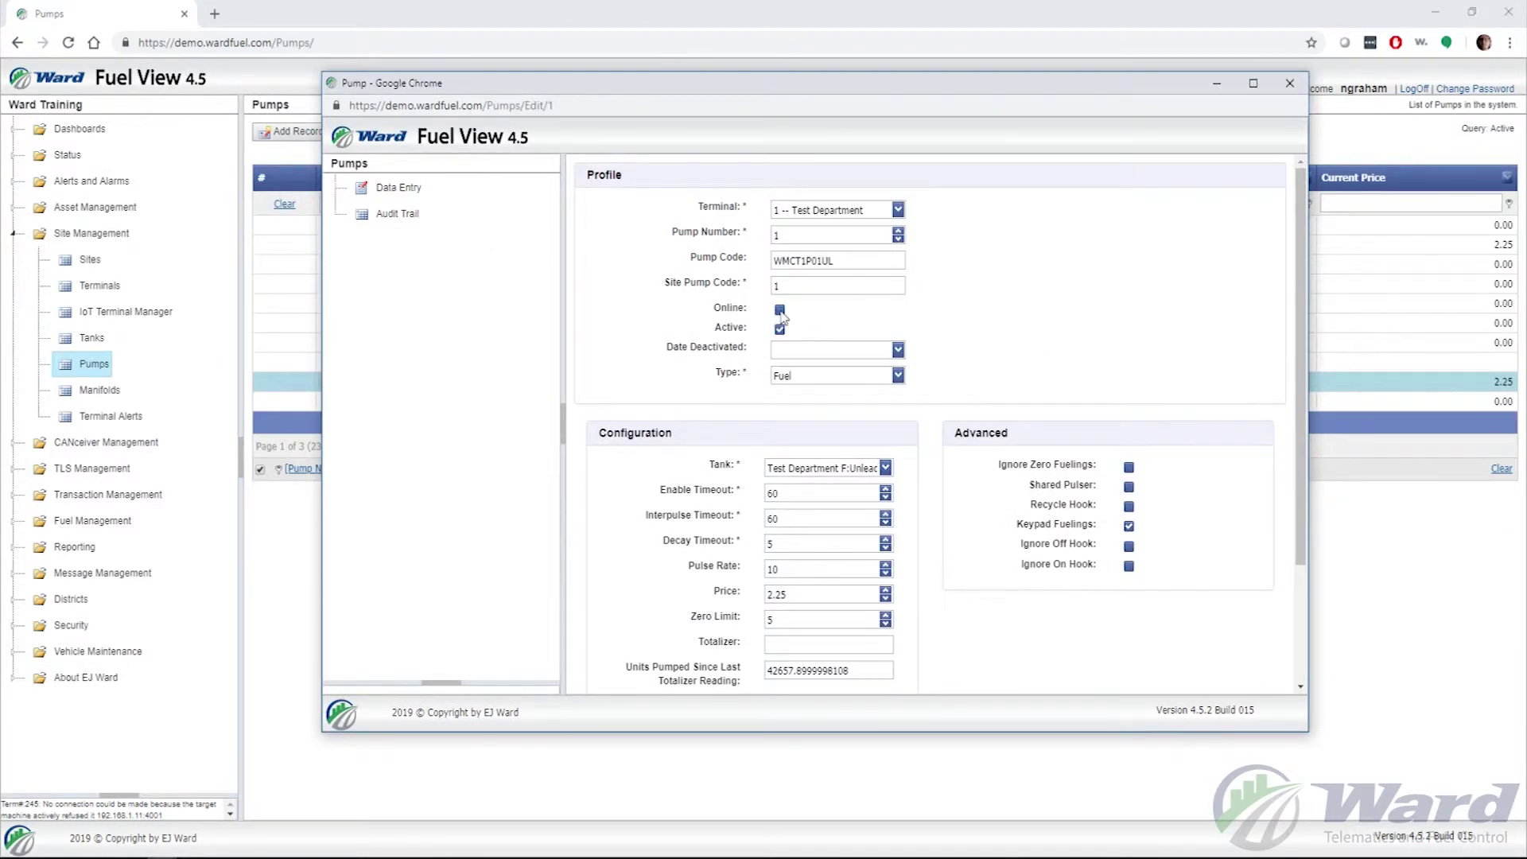
click(780, 311)
scroll(1012, 331, down, 3)
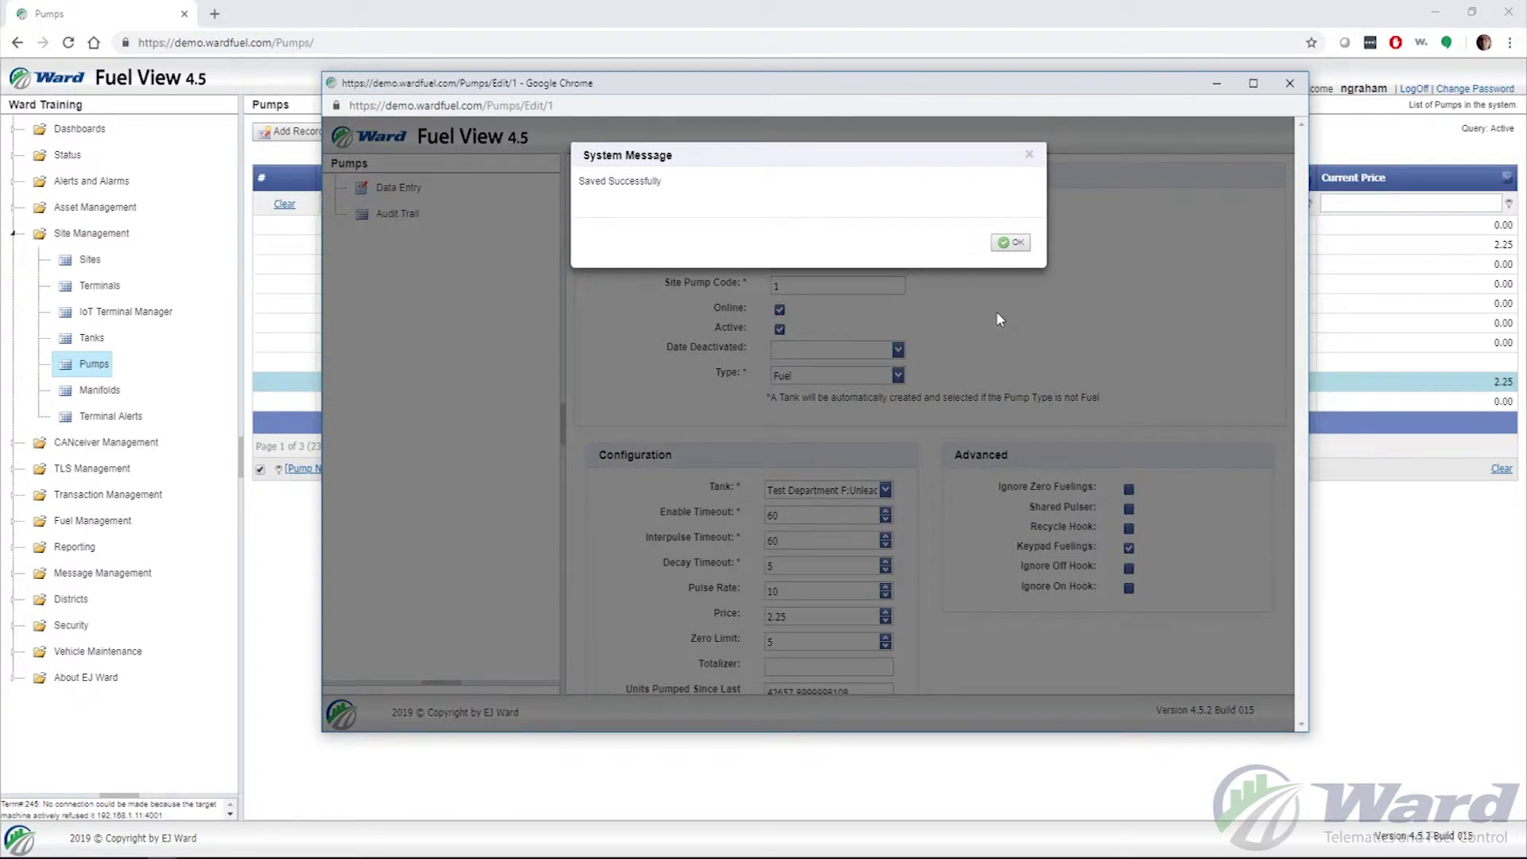
click(1010, 244)
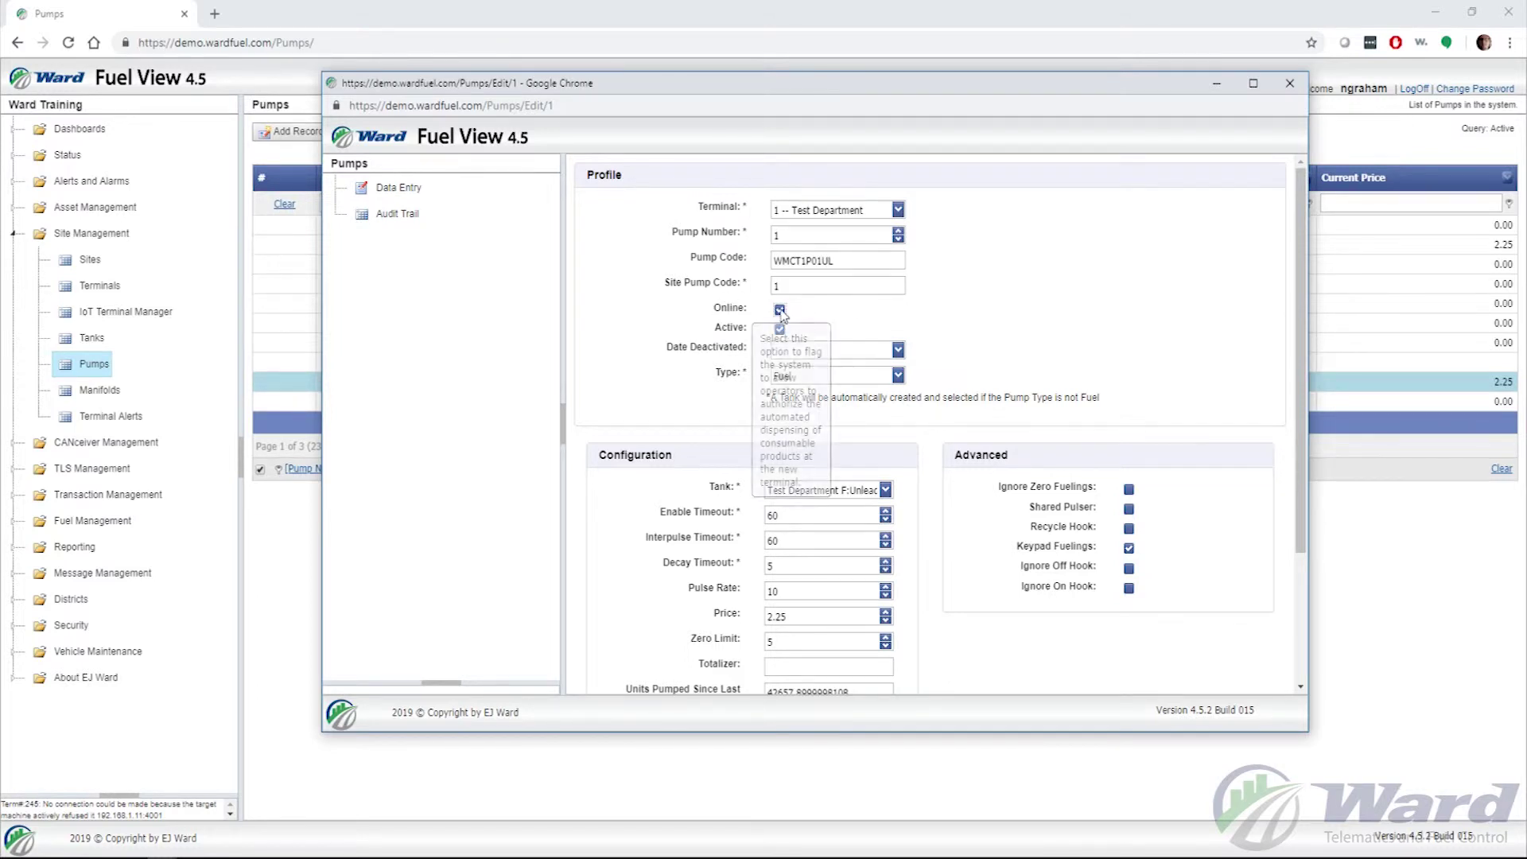
scroll(999, 337, down, 3)
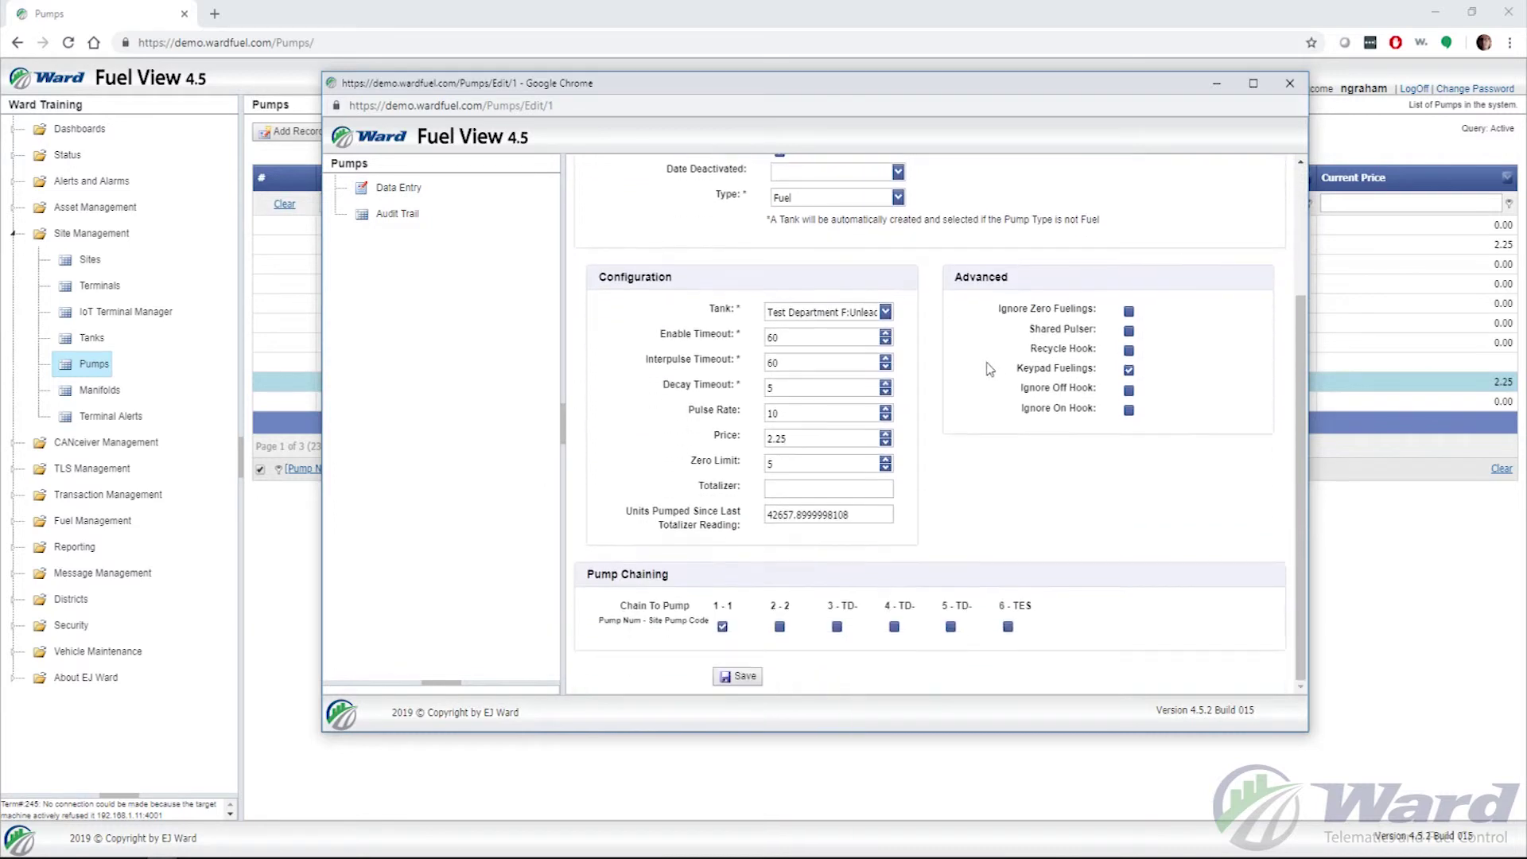
Step: Save Test Department pump 1 with Online unchecked and dismiss the confirmation
click(739, 678)
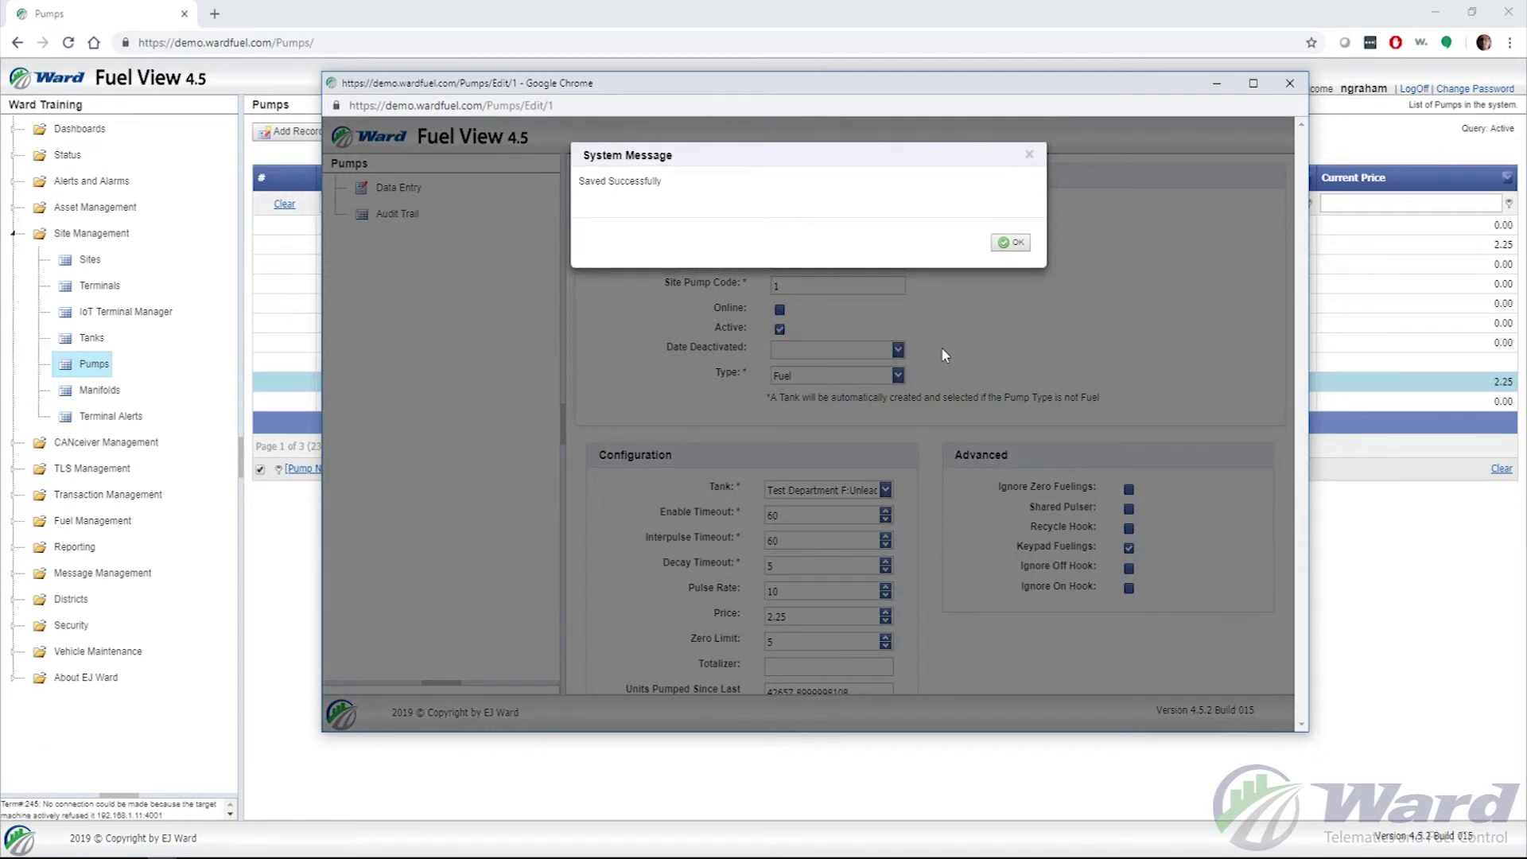
click(1010, 243)
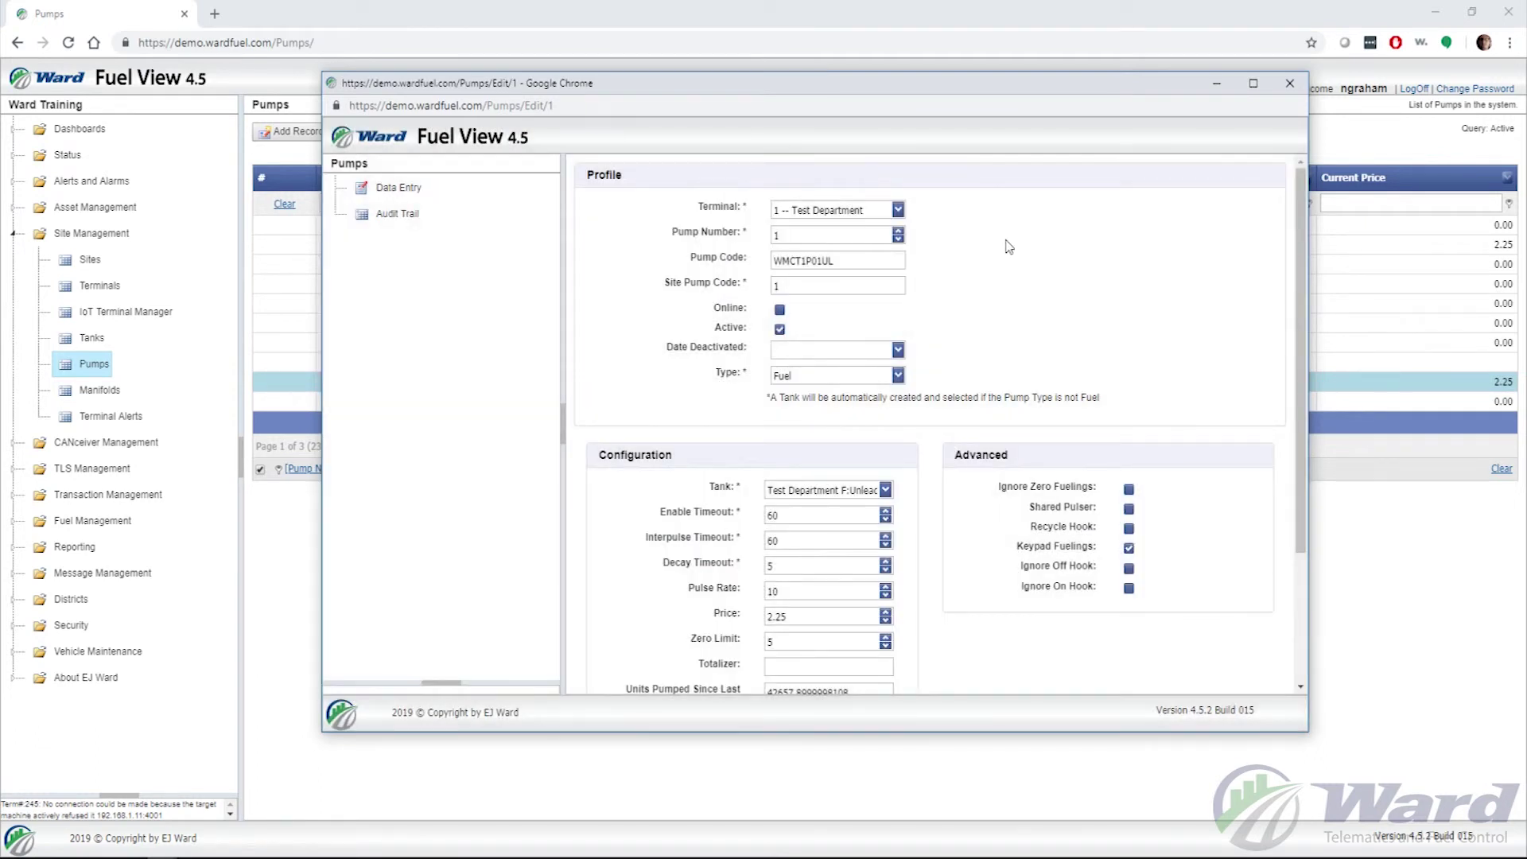